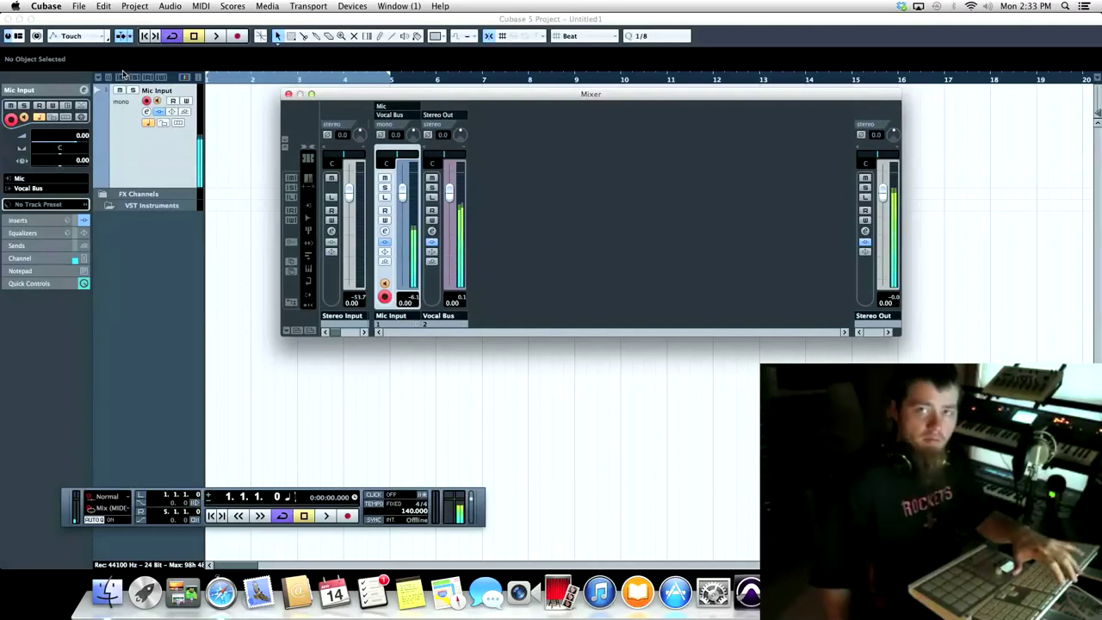
Open the VST Instruments window from the Devices menu so the empty rack sits beside the Mixer.
click(123, 74)
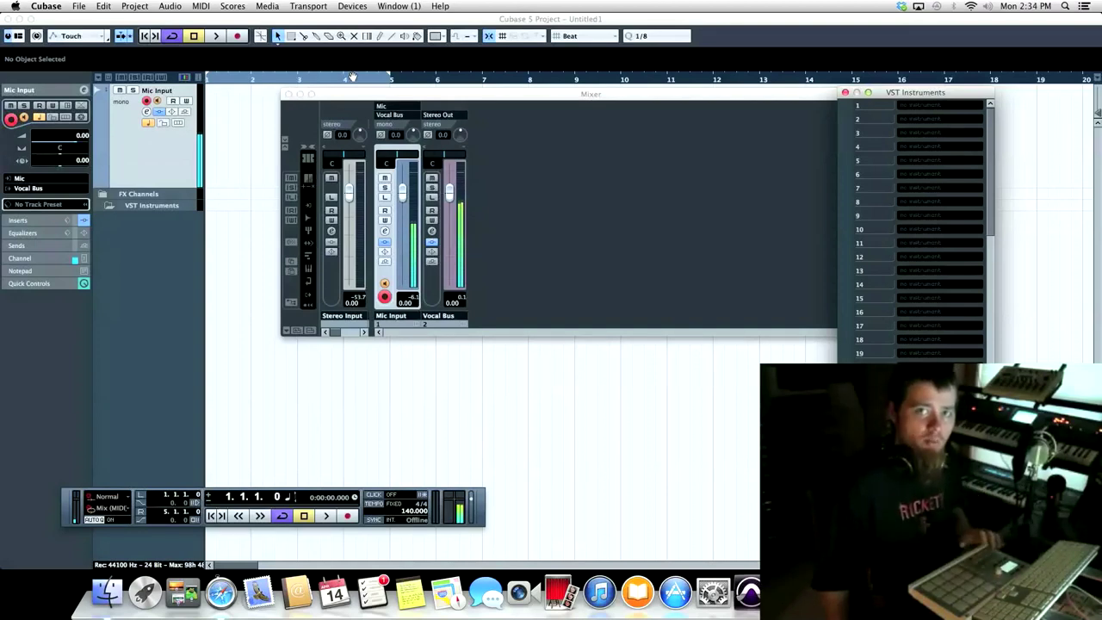
Close the Mixer, load Maschine into rack slot 1, and create its MIDI track.
click(505, 104)
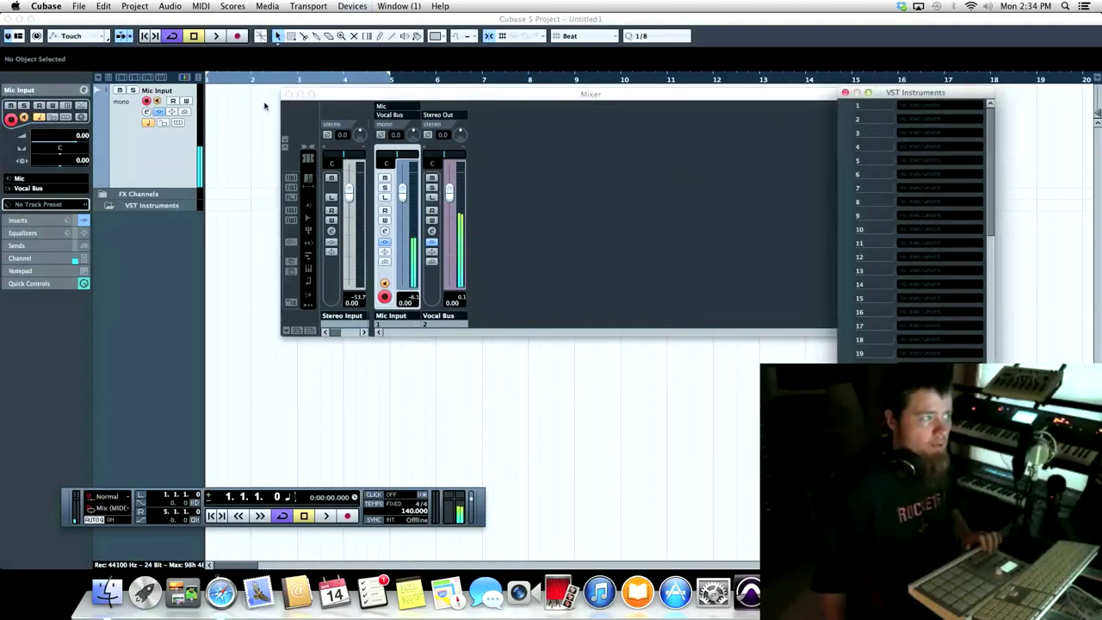
click(289, 93)
click(936, 122)
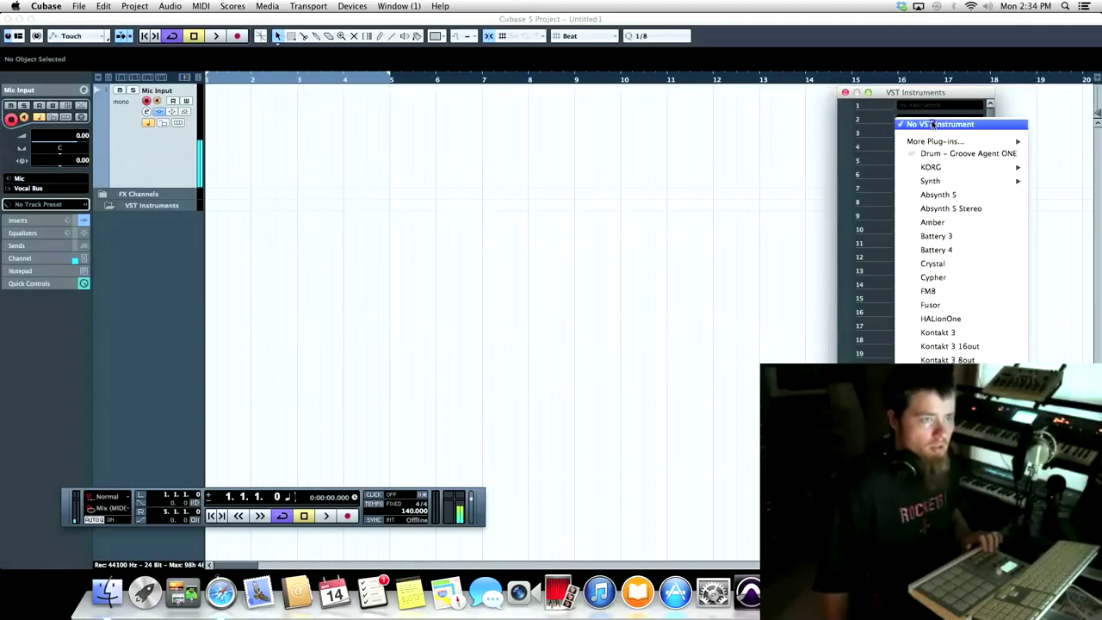
key(Escape)
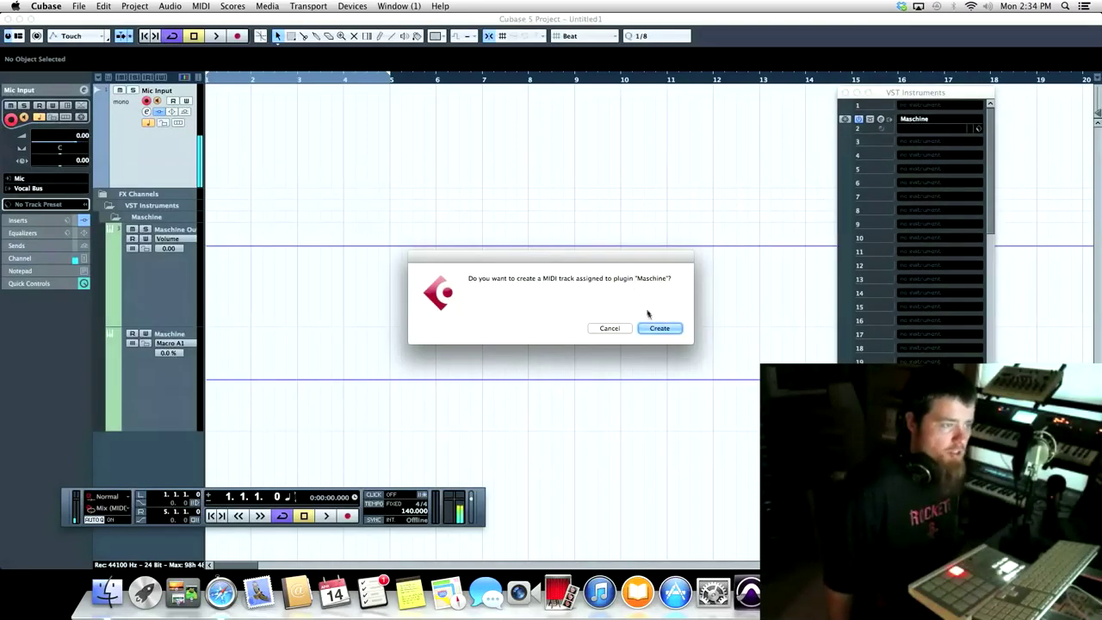
click(661, 329)
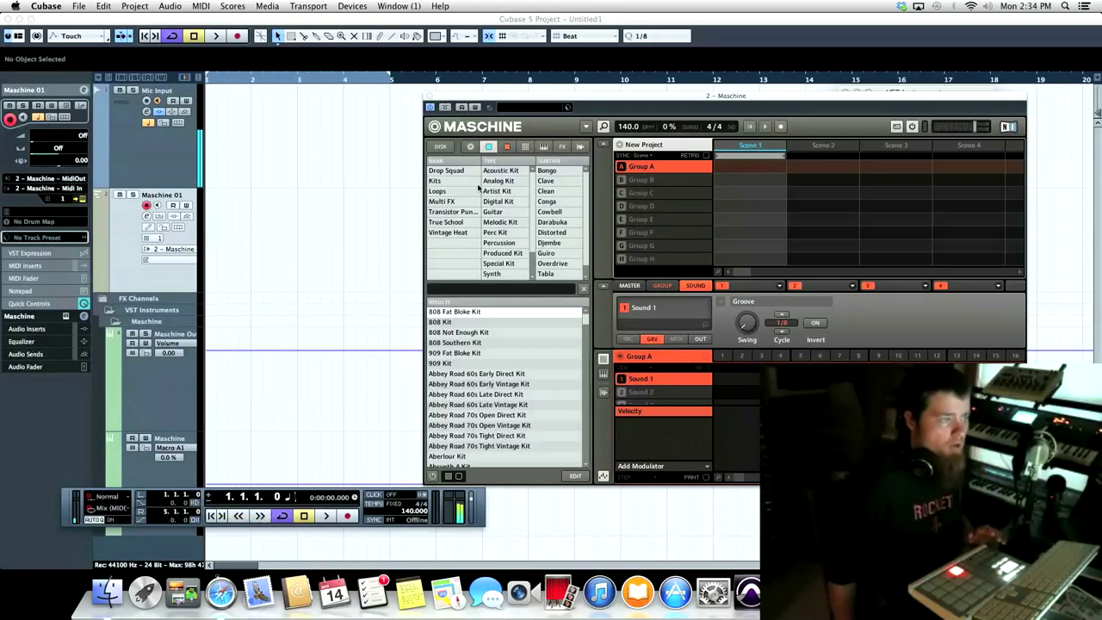
Load the 909 Kit from the Kits bank into Group A, then start recording in Cubase.
click(458, 180)
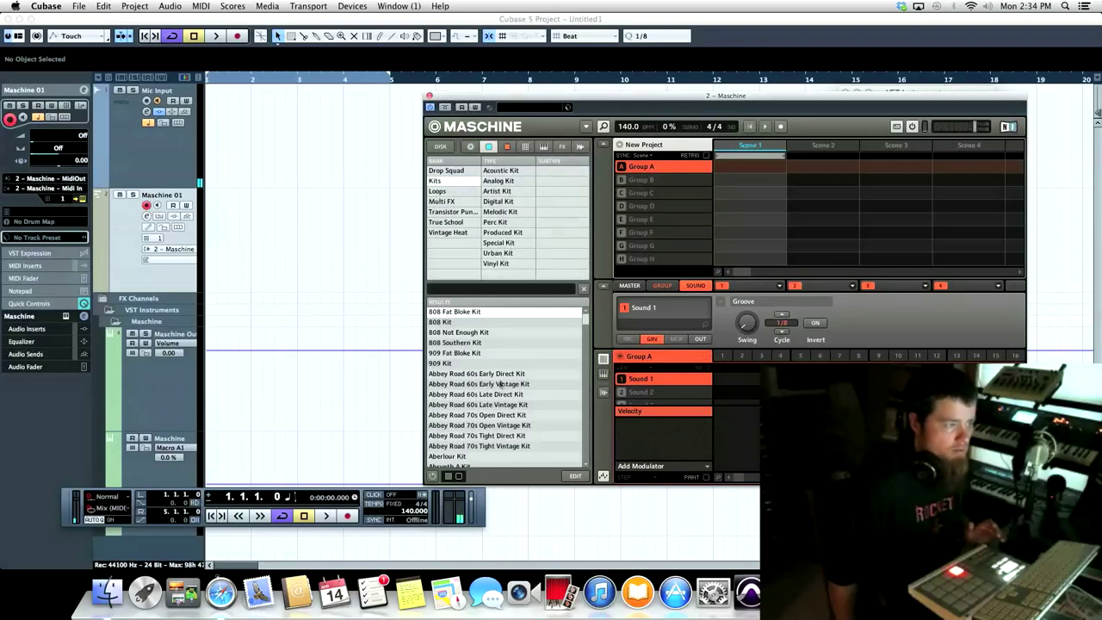
scroll(493, 418, down, 10)
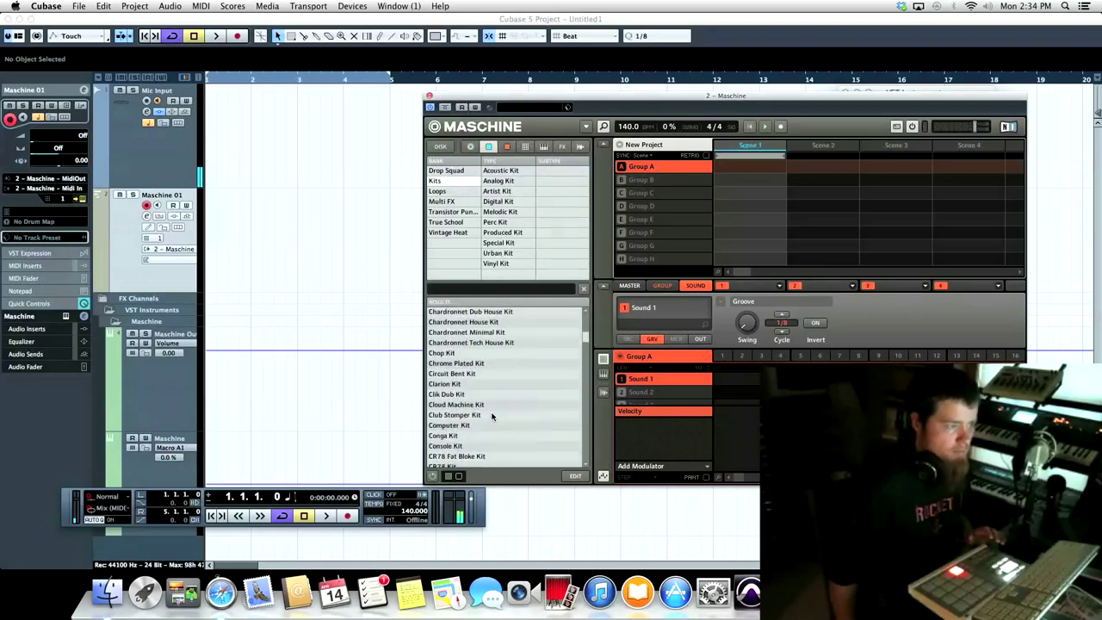
scroll(492, 411, up, 8)
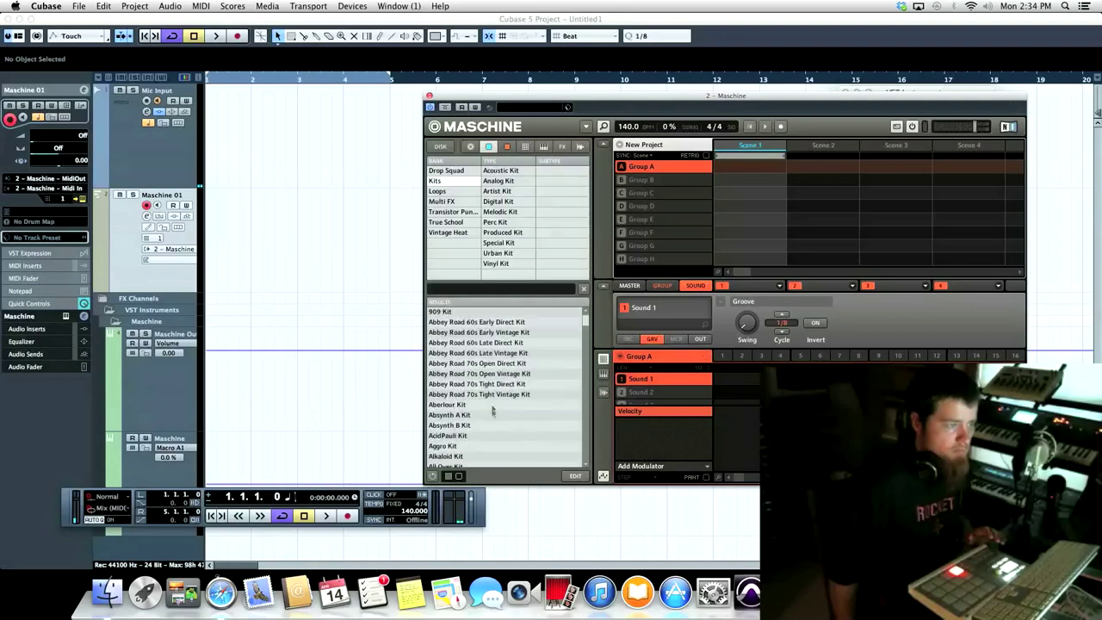
double_click(481, 311)
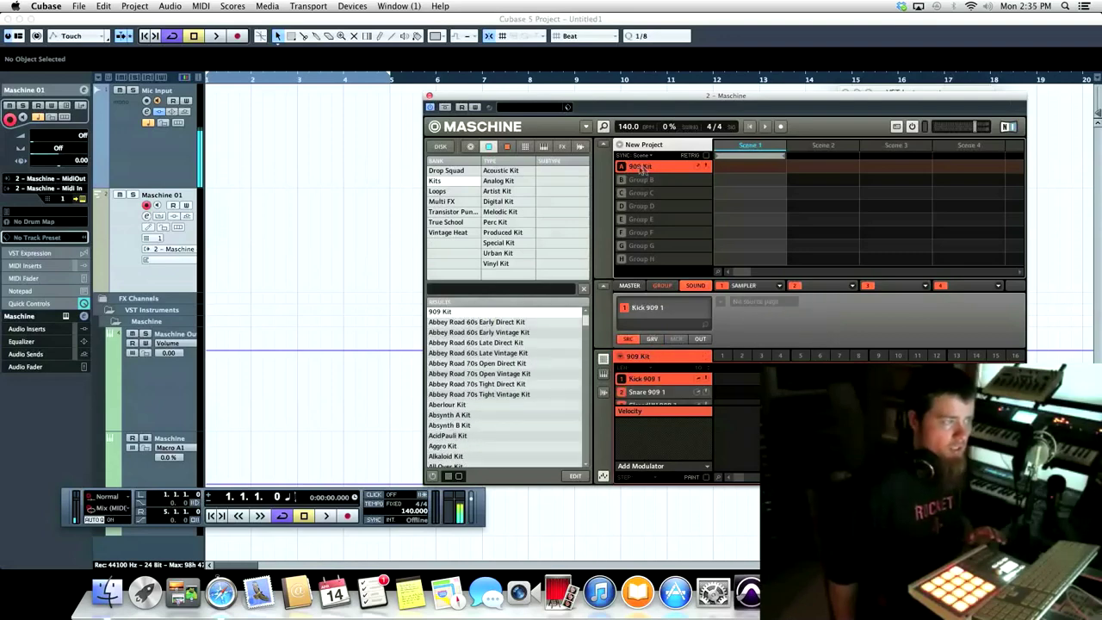
click(219, 36)
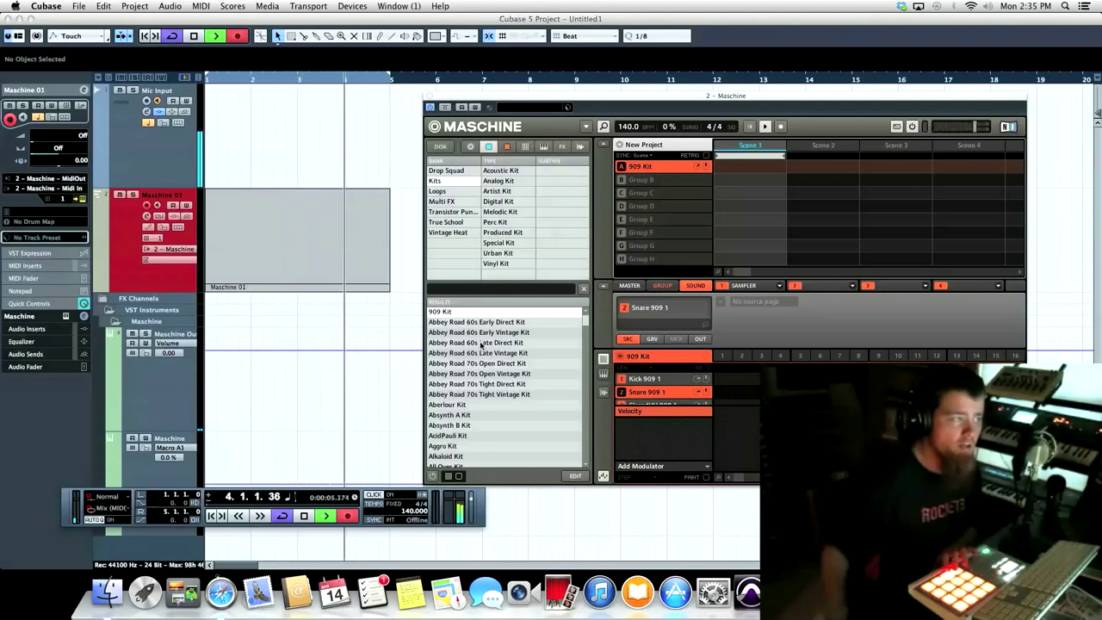
Stop and discard the test take, leaving the Maschine 01 track empty.
click(241, 38)
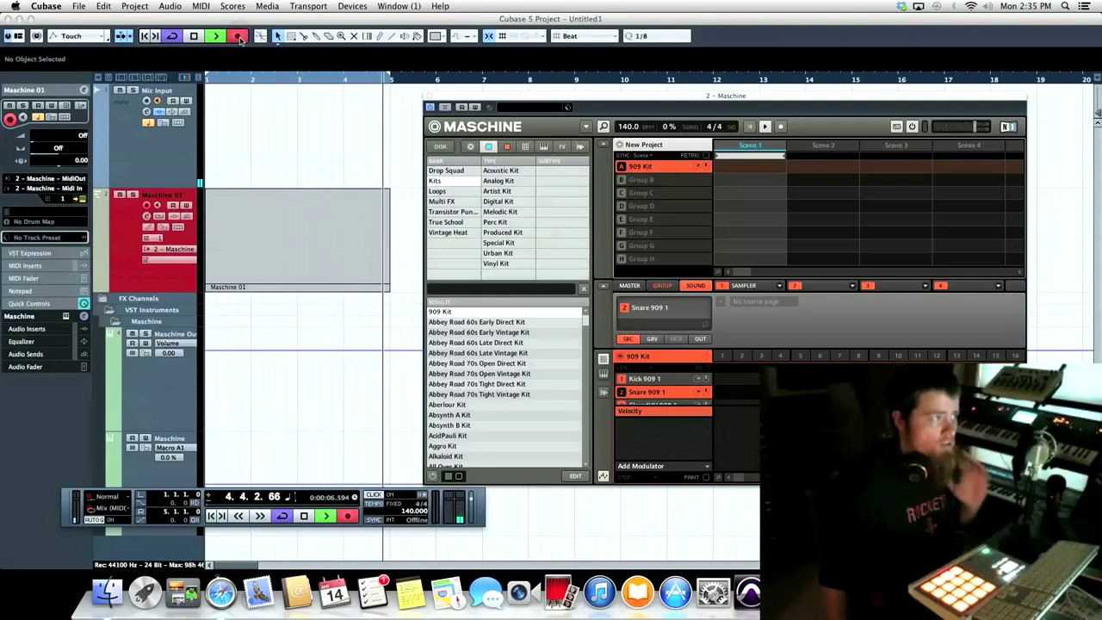
click(195, 36)
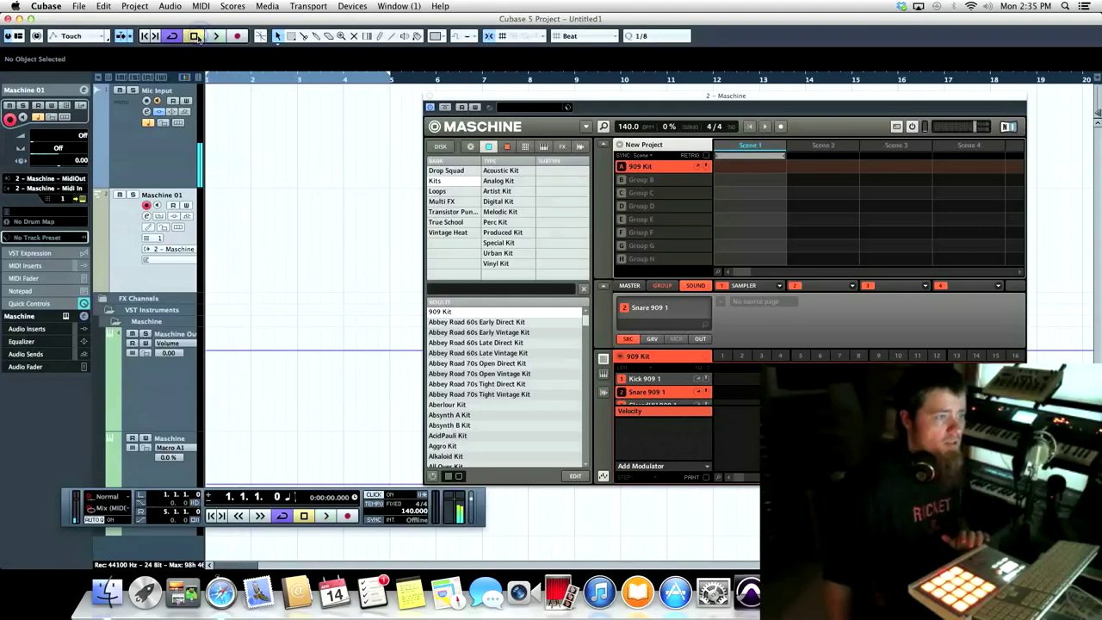
right_click(622, 360)
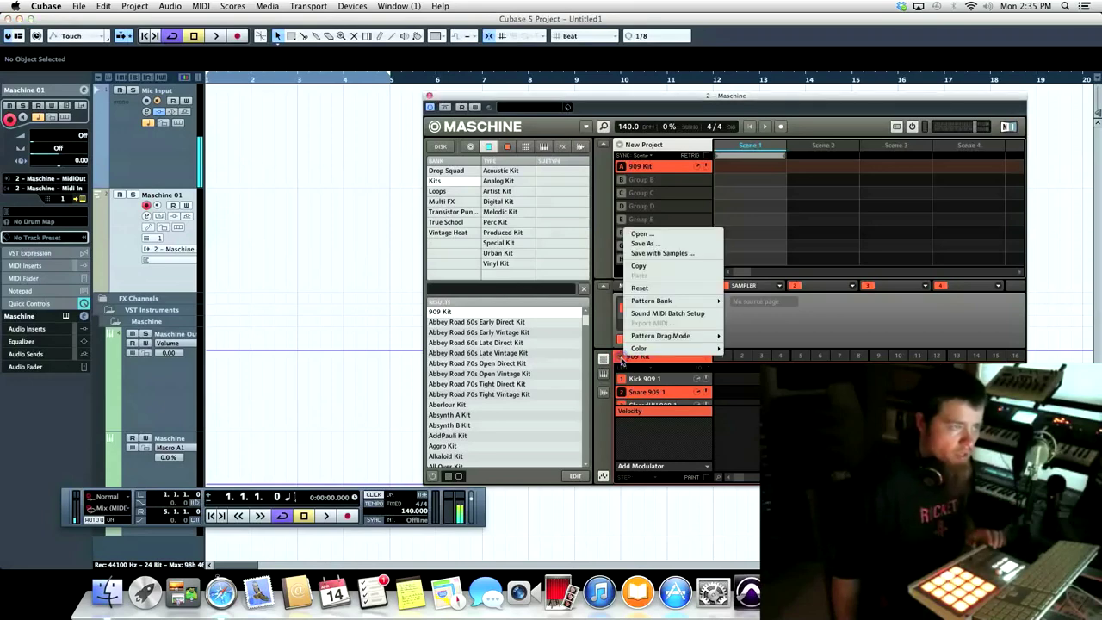
Batch-map the 909 Kit sounds to MIDI notes on channel 1 from root C3, and apply.
click(654, 315)
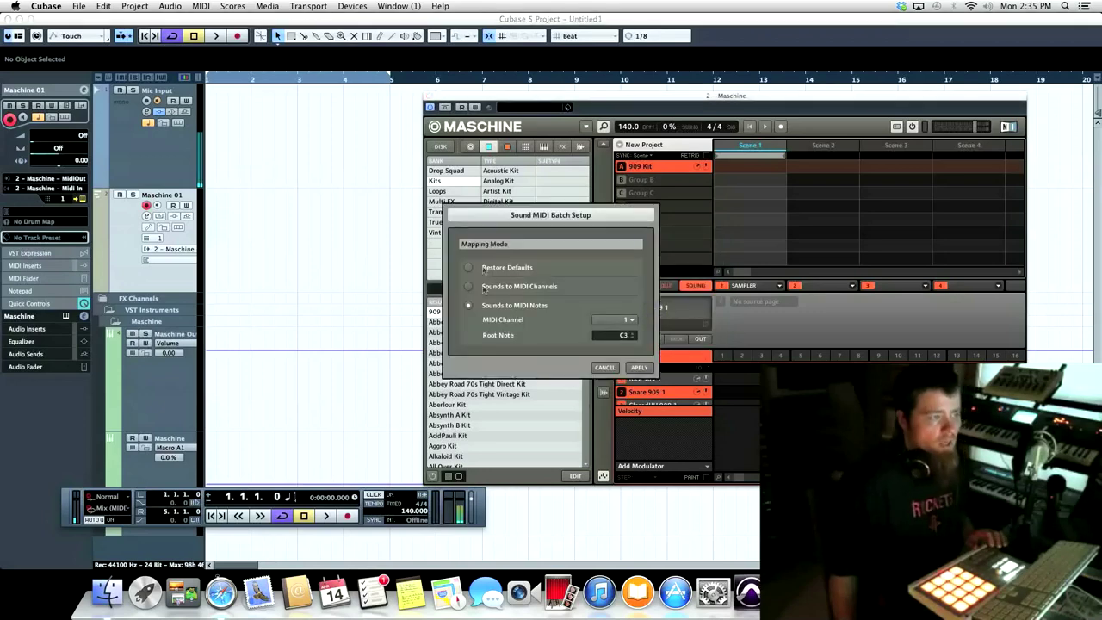
click(468, 308)
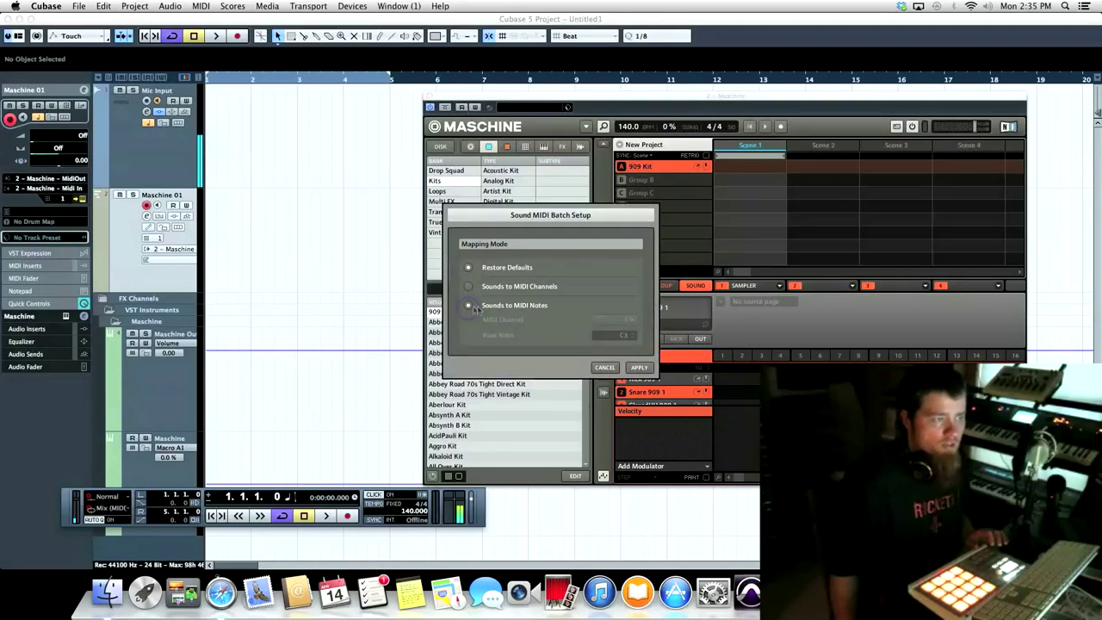
click(467, 268)
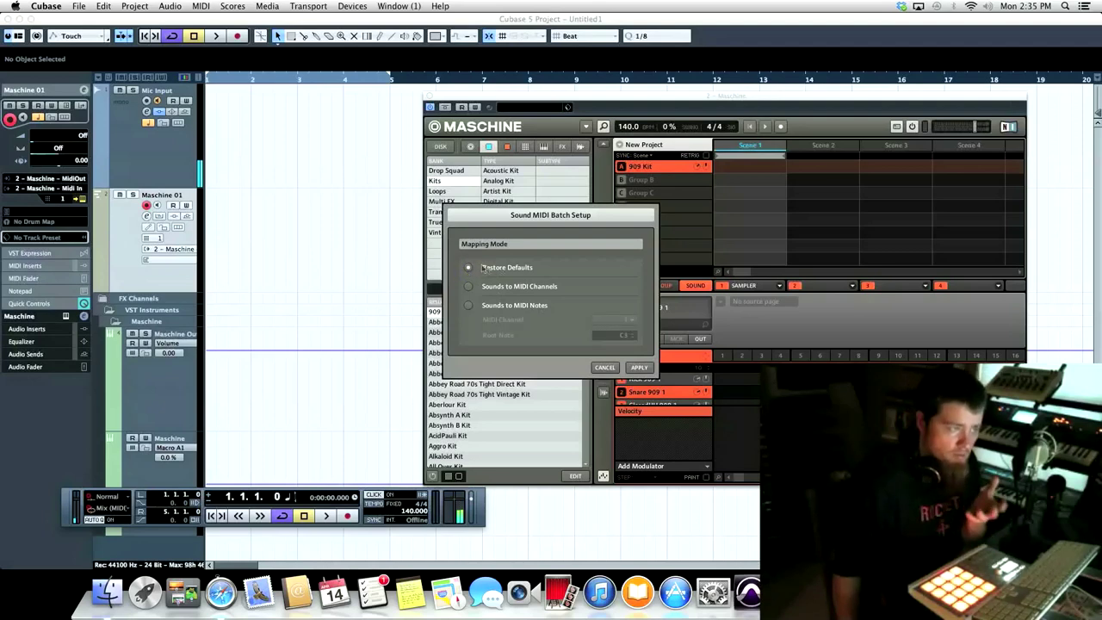
click(468, 308)
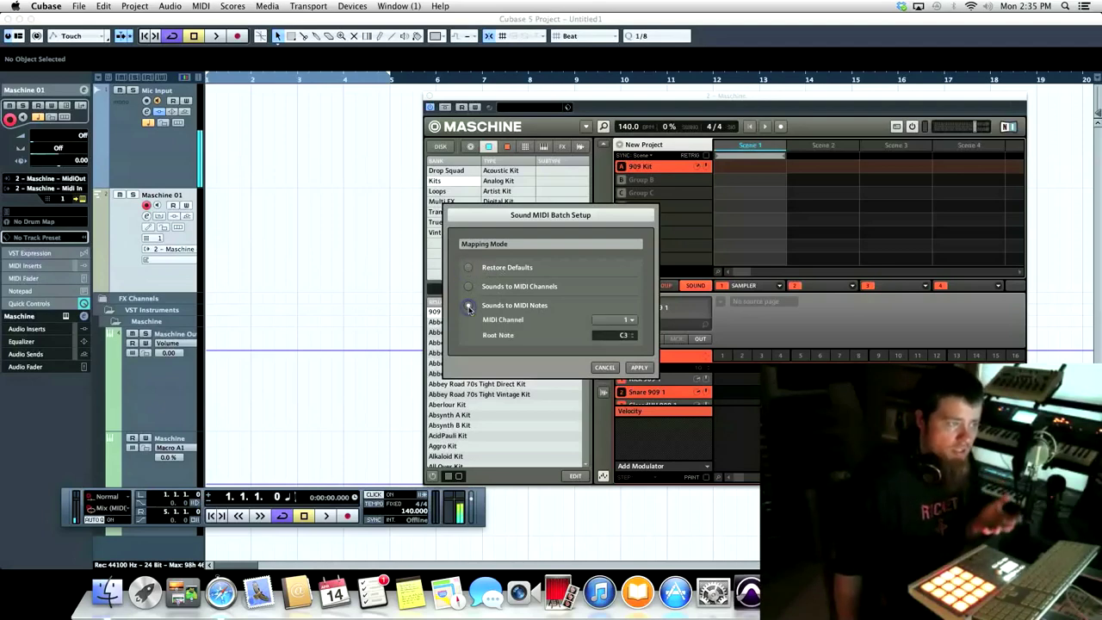
click(639, 368)
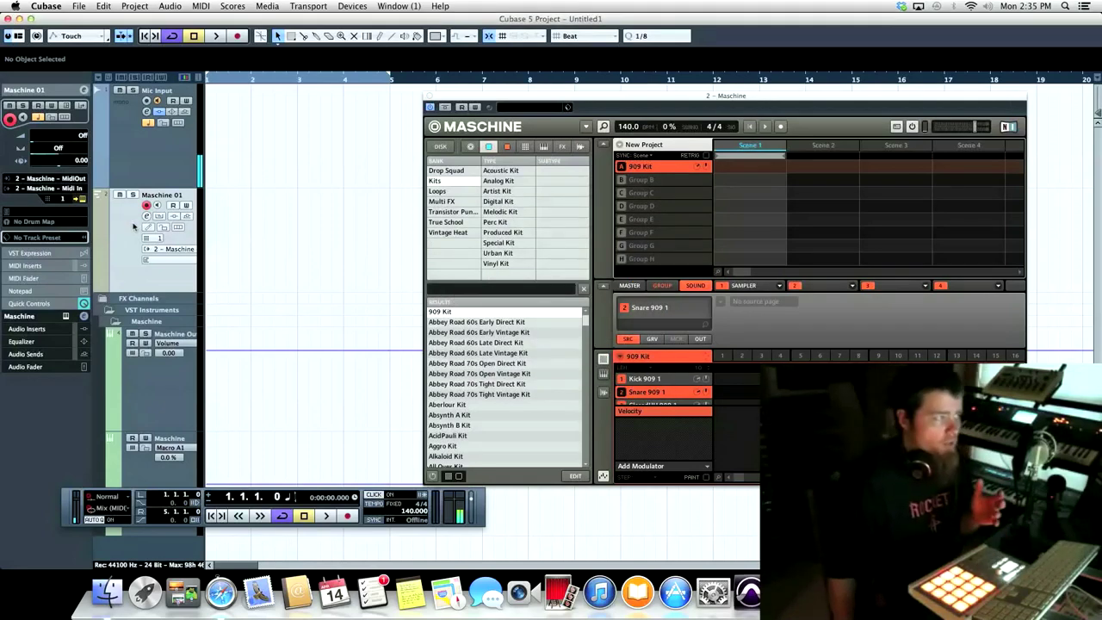
click(56, 181)
click(48, 210)
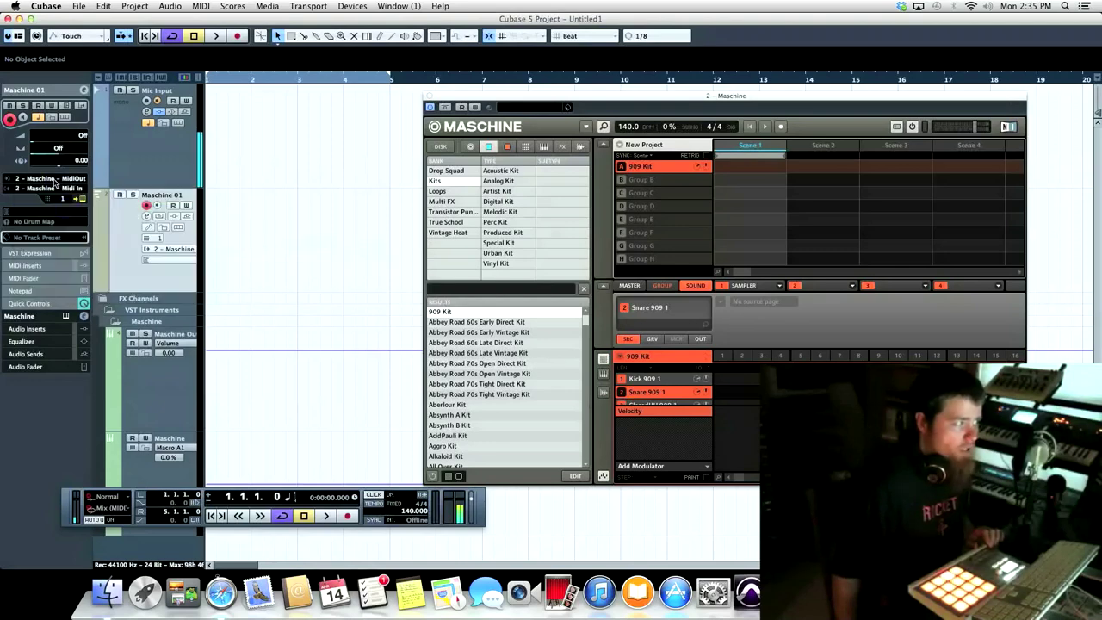
click(53, 181)
click(53, 180)
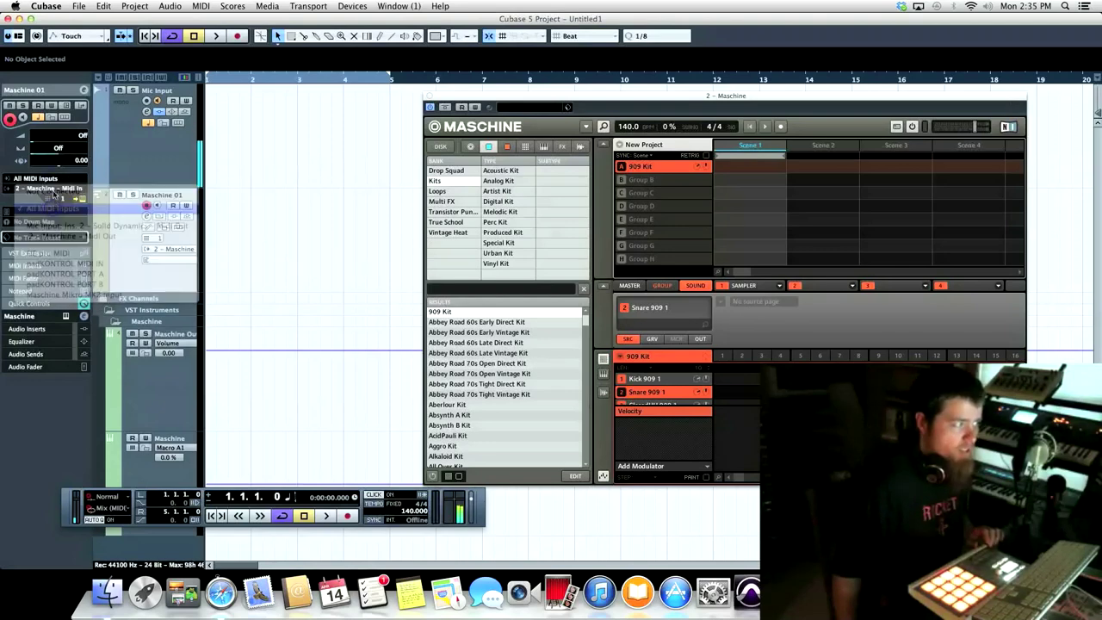
click(55, 180)
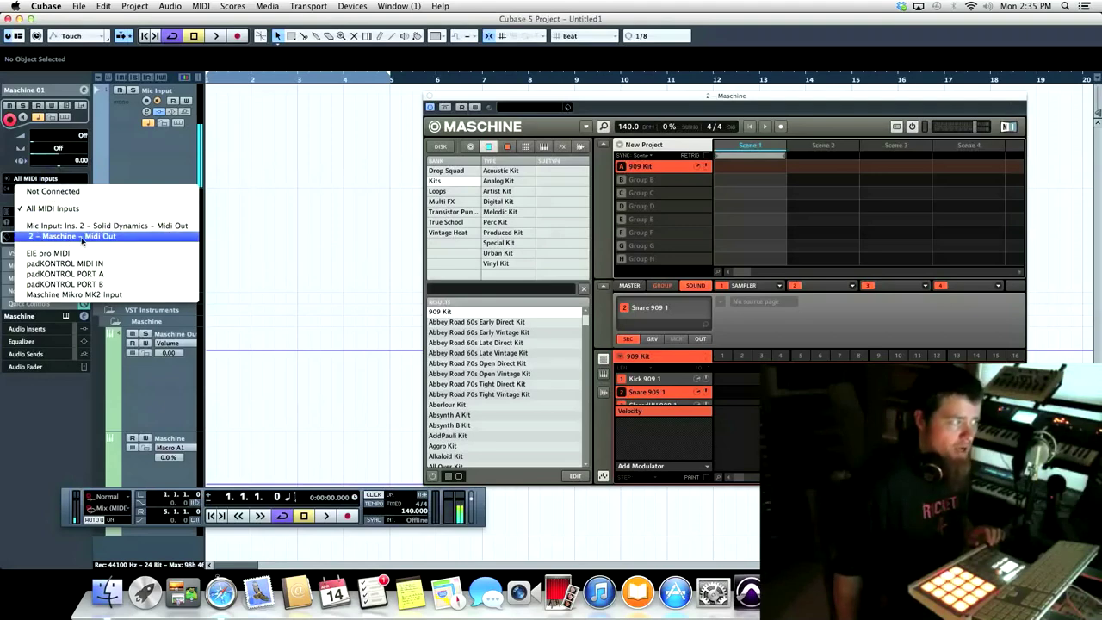
click(82, 238)
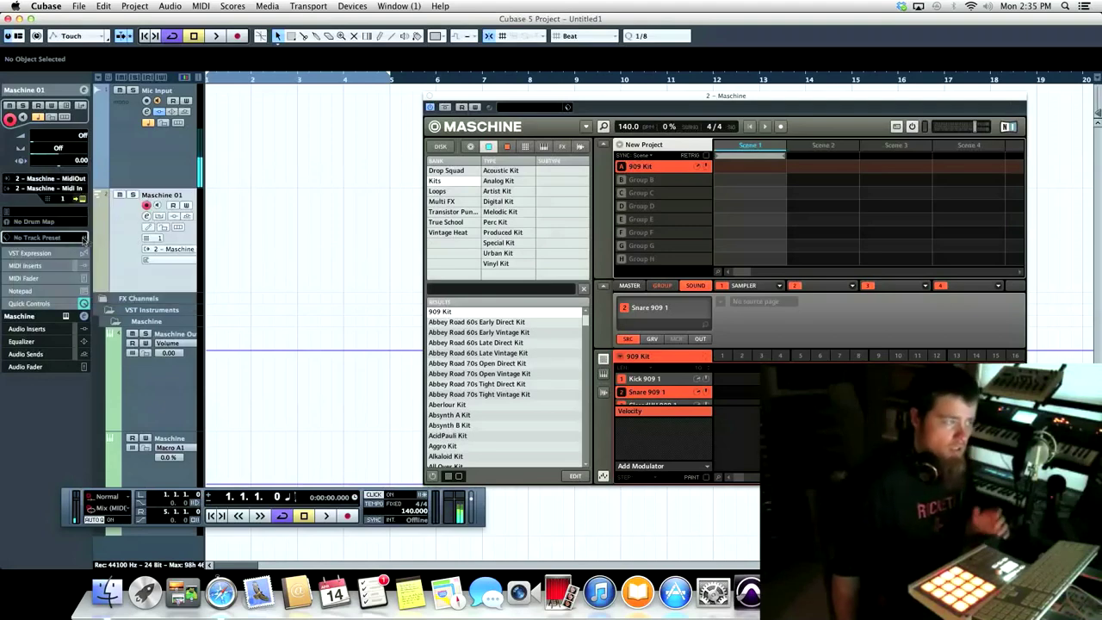
click(135, 238)
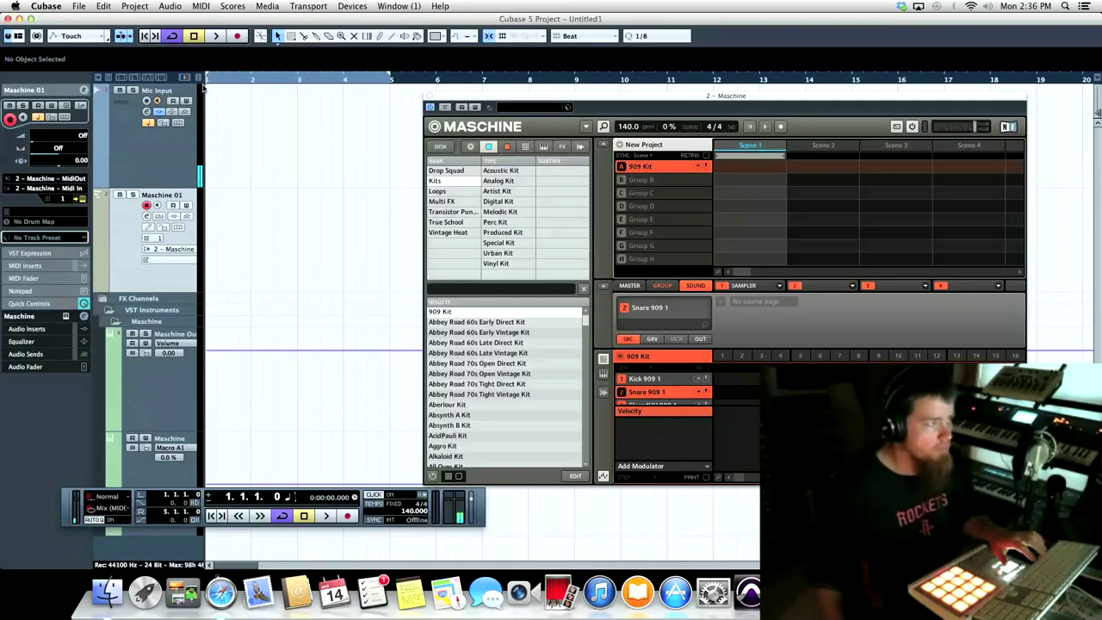
Record the kick and snare pattern played on the pads, then return to the project start.
click(237, 37)
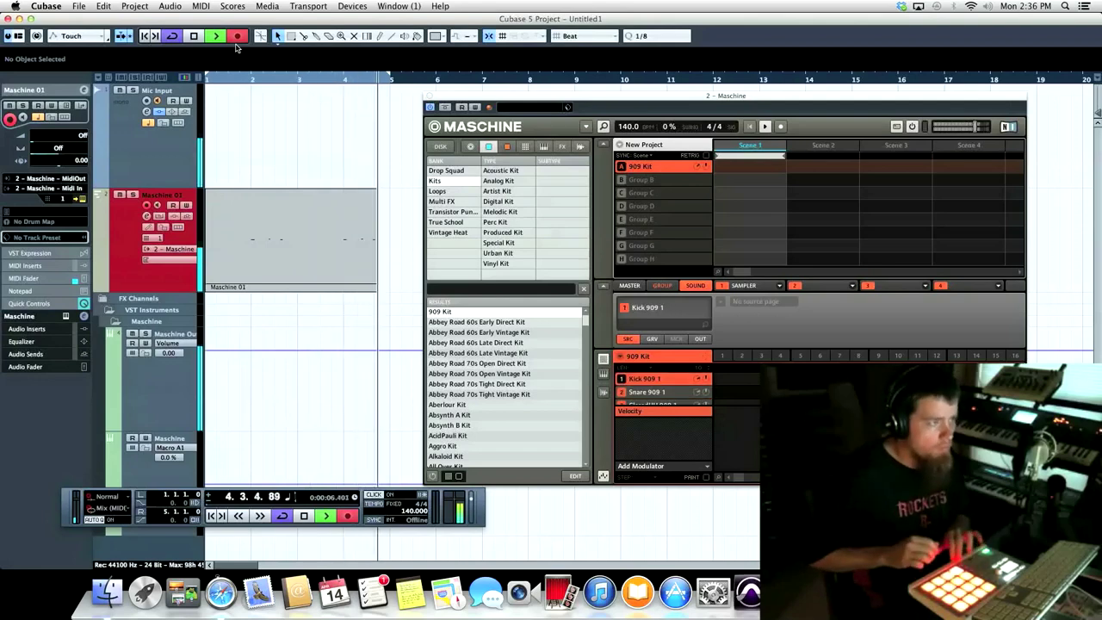
click(238, 40)
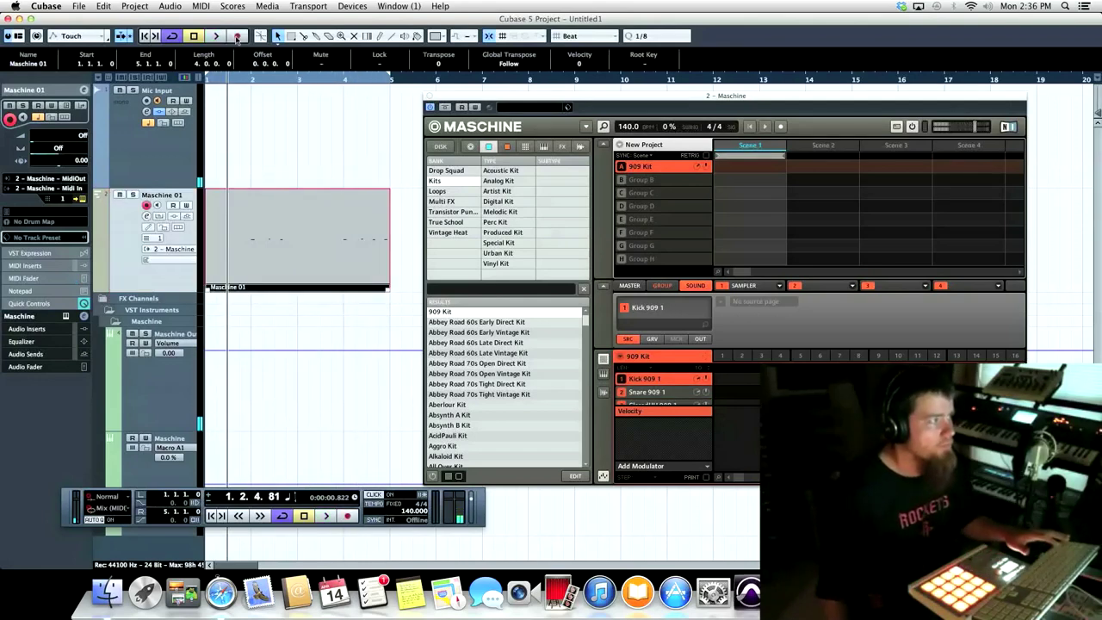
key(Home)
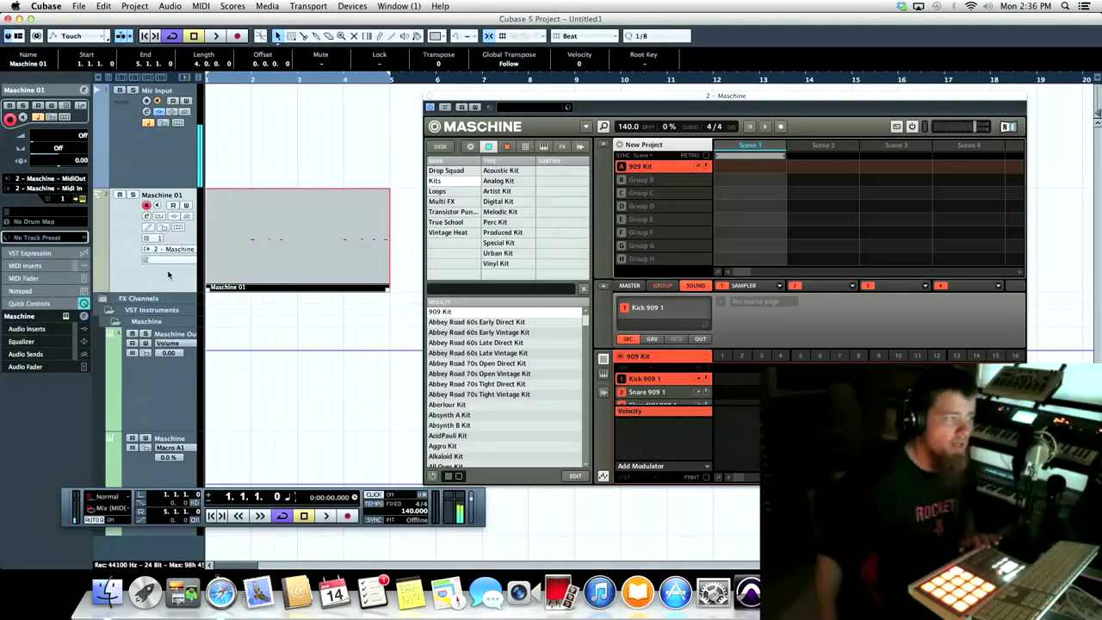
Check the recorded C3 notes in the Key Editor, then play Maschine 01 from the start.
double_click(294, 246)
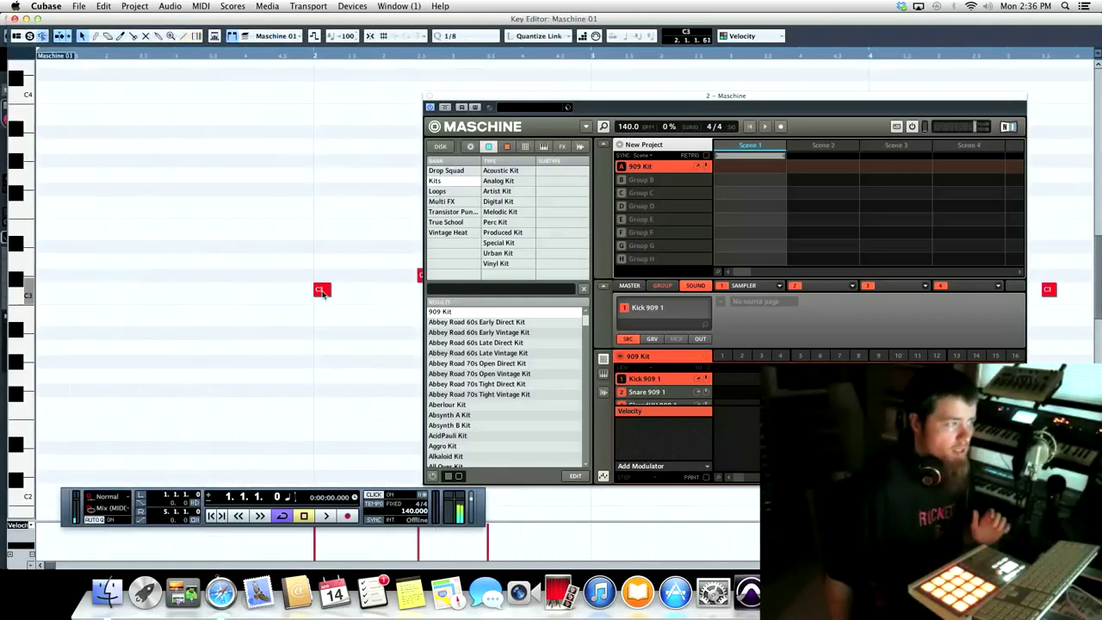
click(14, 19)
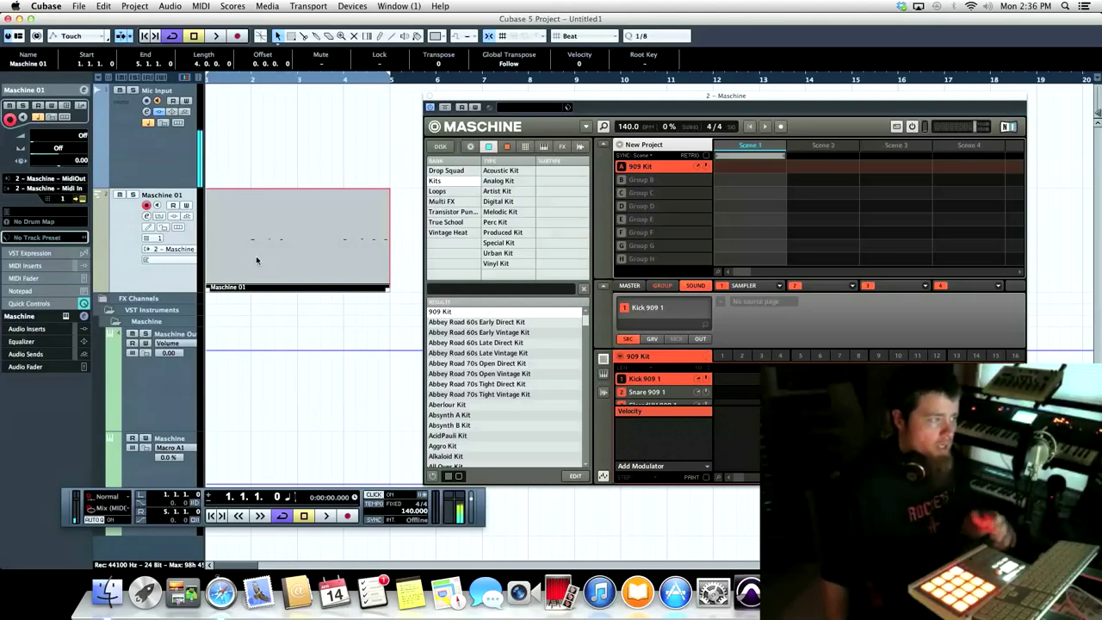
key(space)
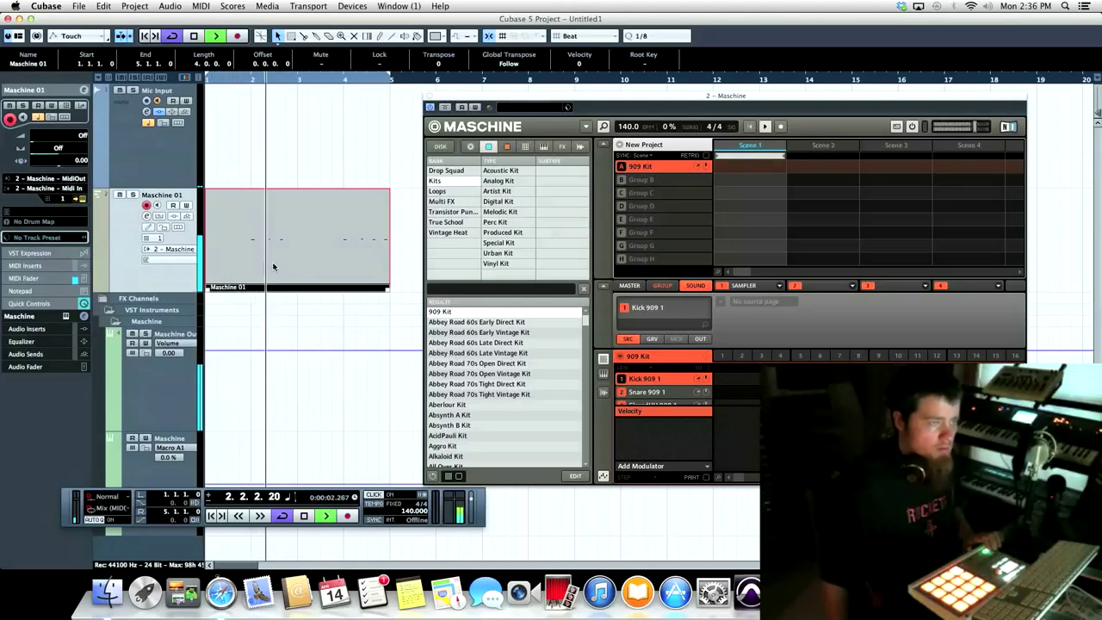
key(space)
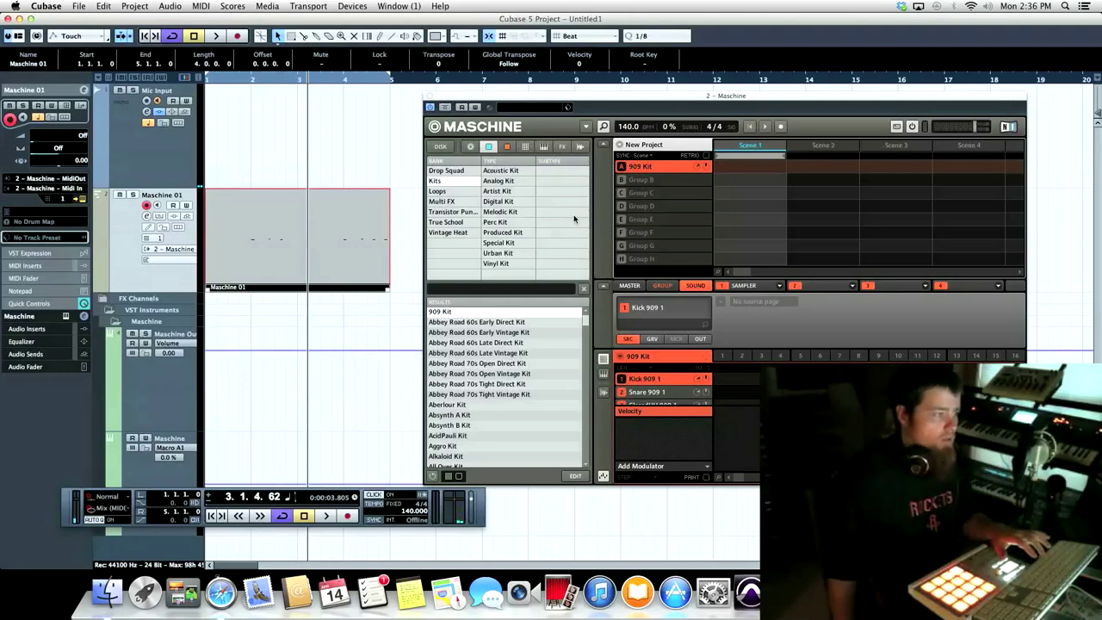
key(space)
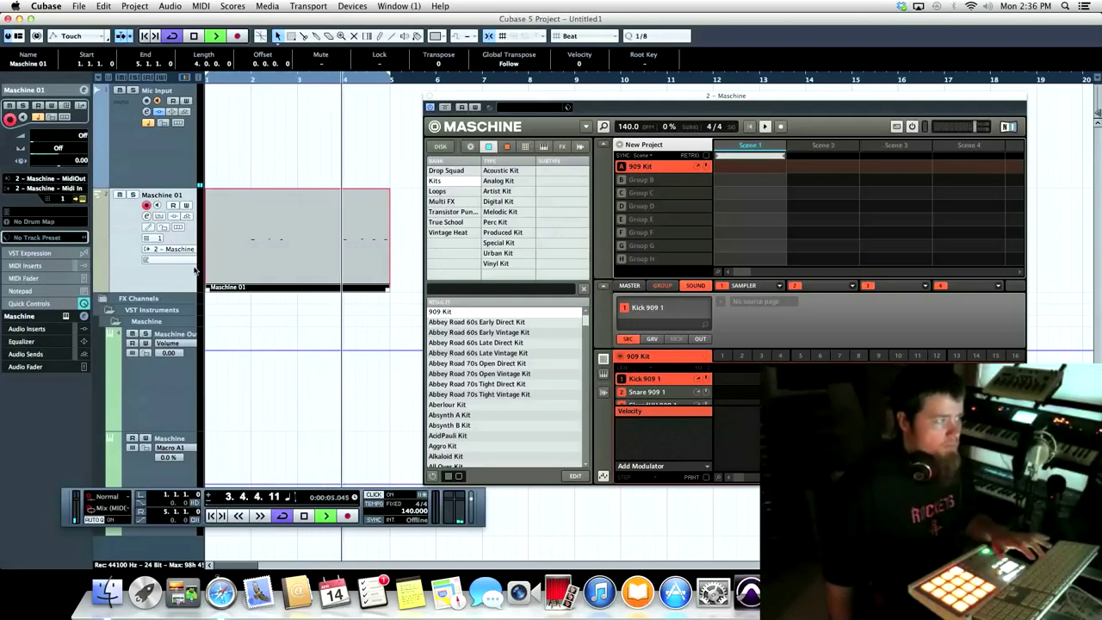
key(space)
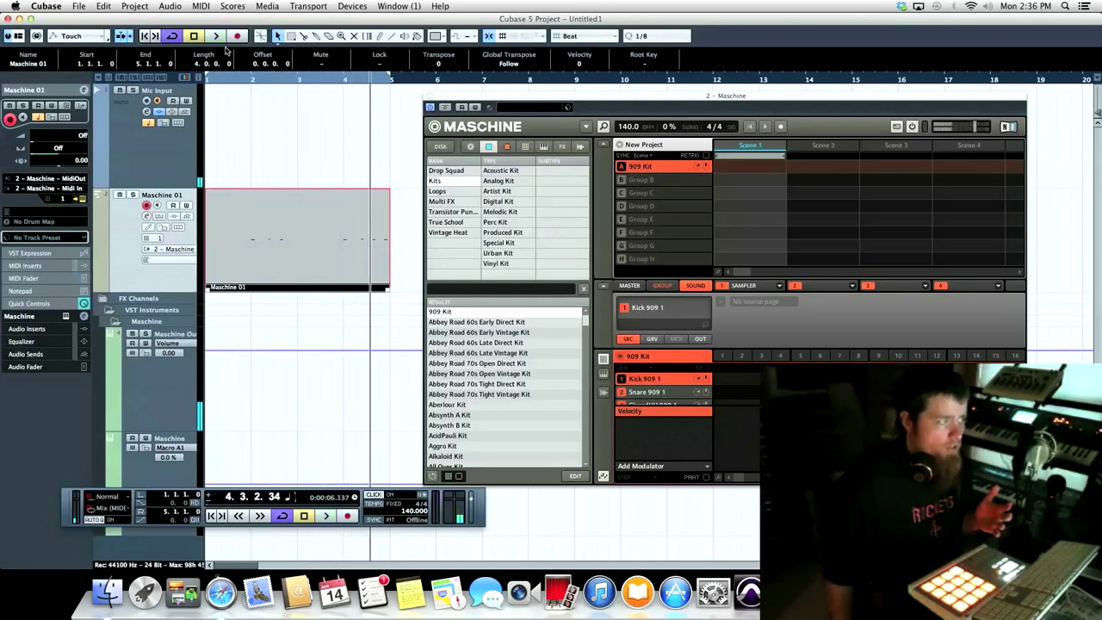
click(148, 36)
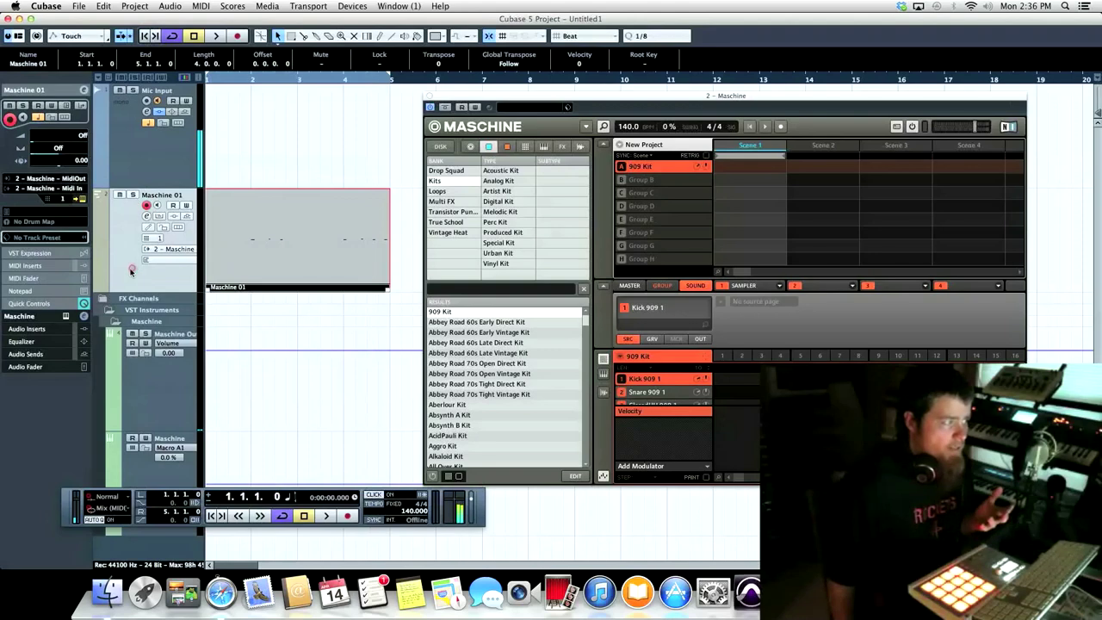
right_click(132, 270)
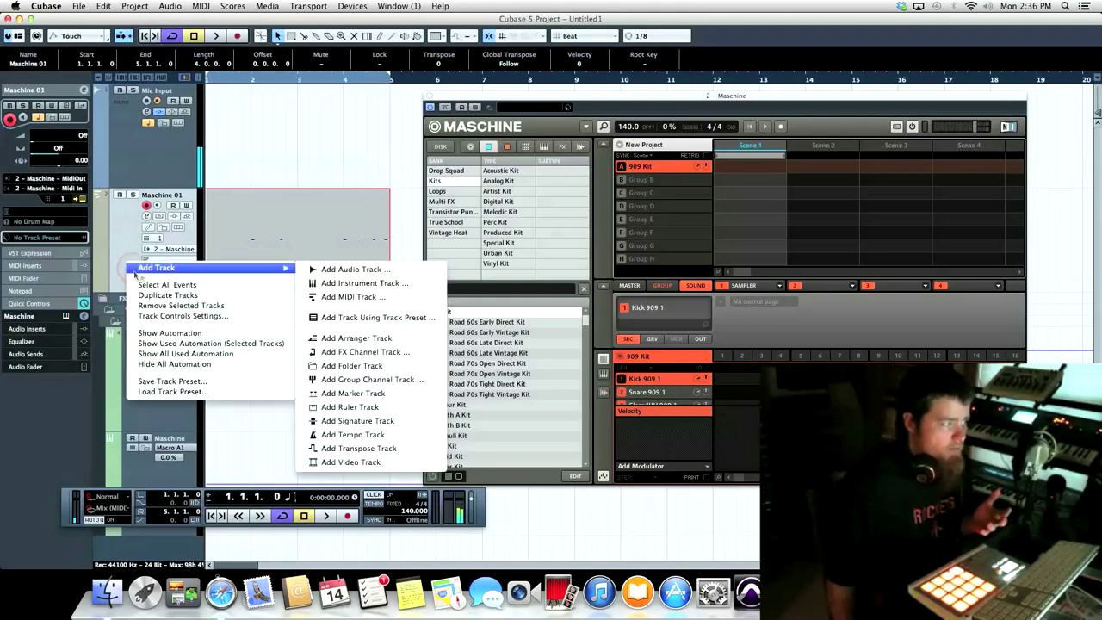
Duplicate the Maschine 01 track and delete the copied part from the new track.
click(235, 297)
click(284, 317)
key(Delete)
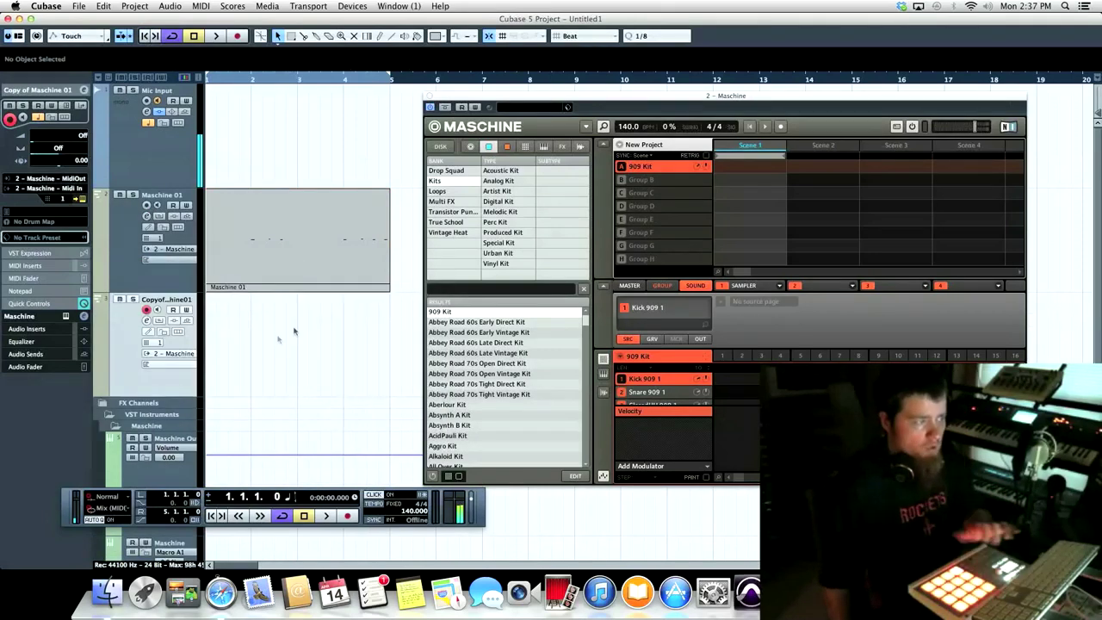
Cut the Maschine 01 part at bar 2 with the Scissors and delete the remainder.
click(245, 261)
right_click(246, 260)
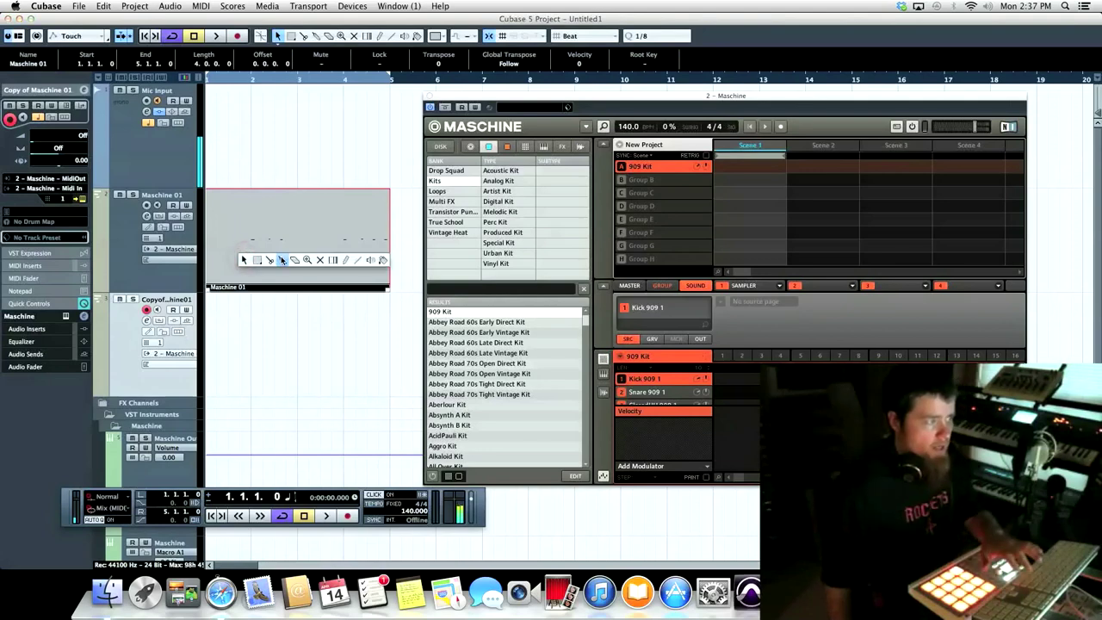
click(270, 260)
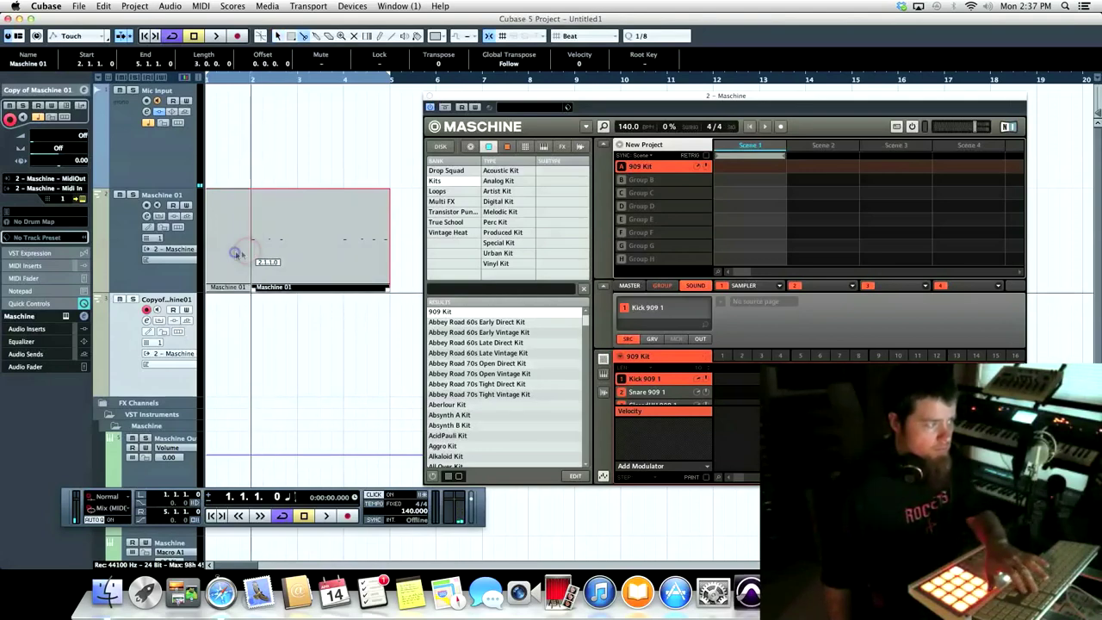
key(1)
drag(319, 251, 273, 252)
click(296, 251)
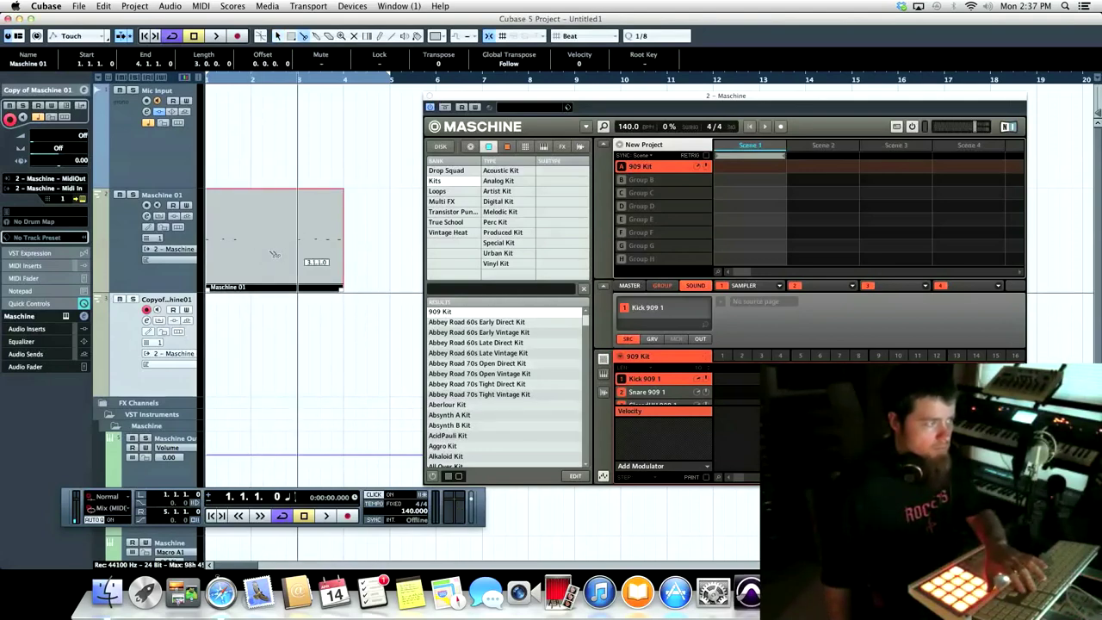
click(253, 251)
key(1)
click(275, 250)
key(Delete)
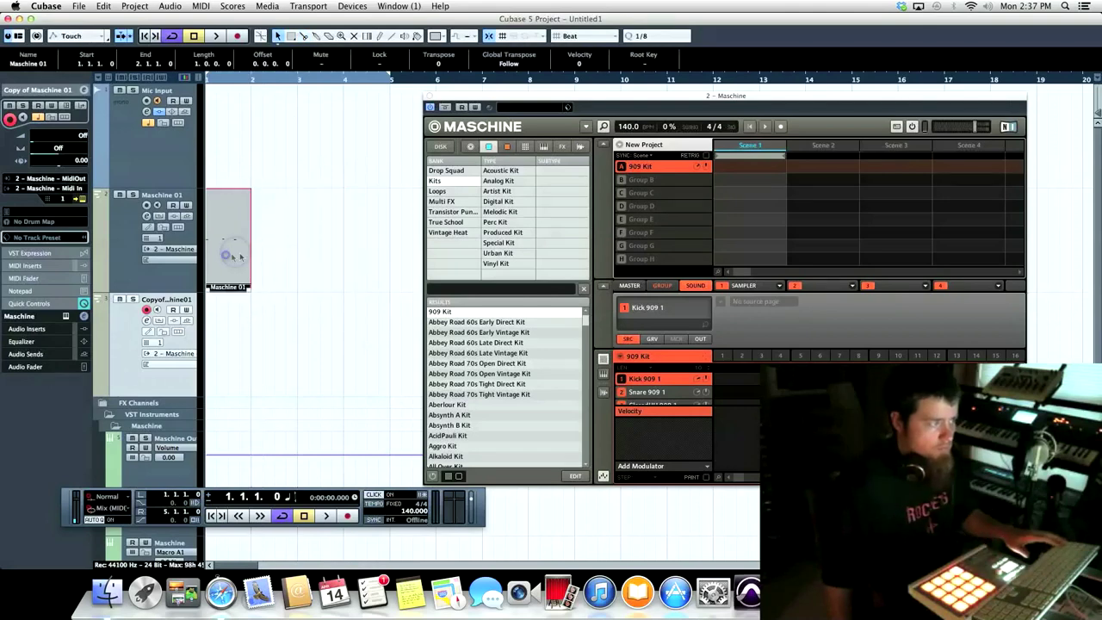
Copy the one-bar part three times so the copies fill bars 2 to 5.
drag(233, 255, 405, 250)
shift+click(295, 270)
drag(288, 271, 293, 251)
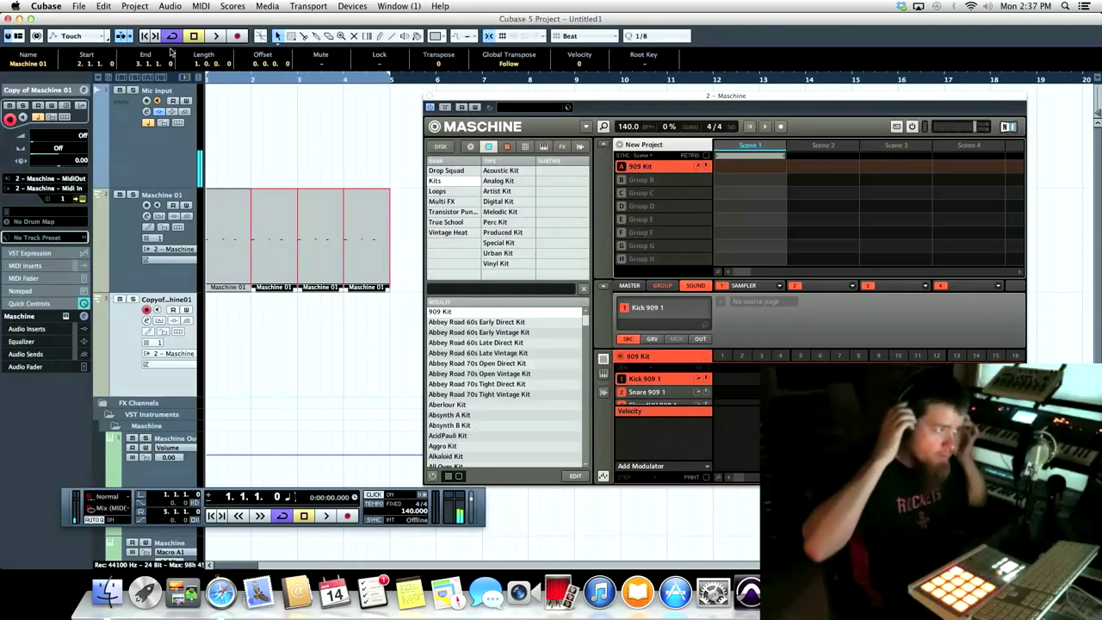
Record a two-bar closed hi-hat part, place copies at bars 1 and 3, and play back.
click(237, 37)
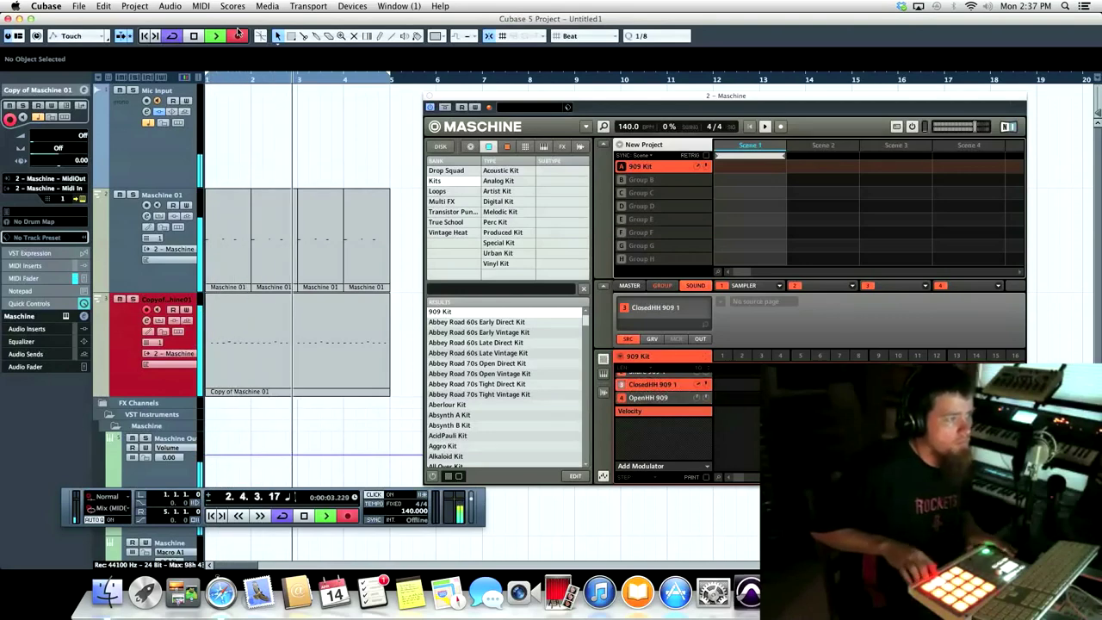
key(space)
drag(358, 369, 274, 350)
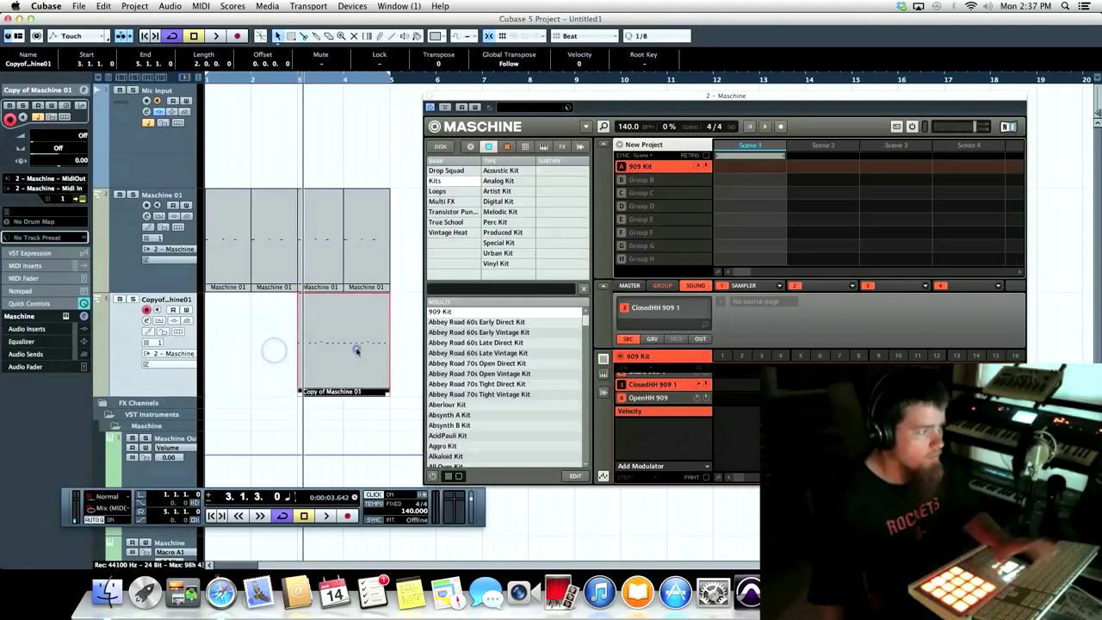
click(254, 356)
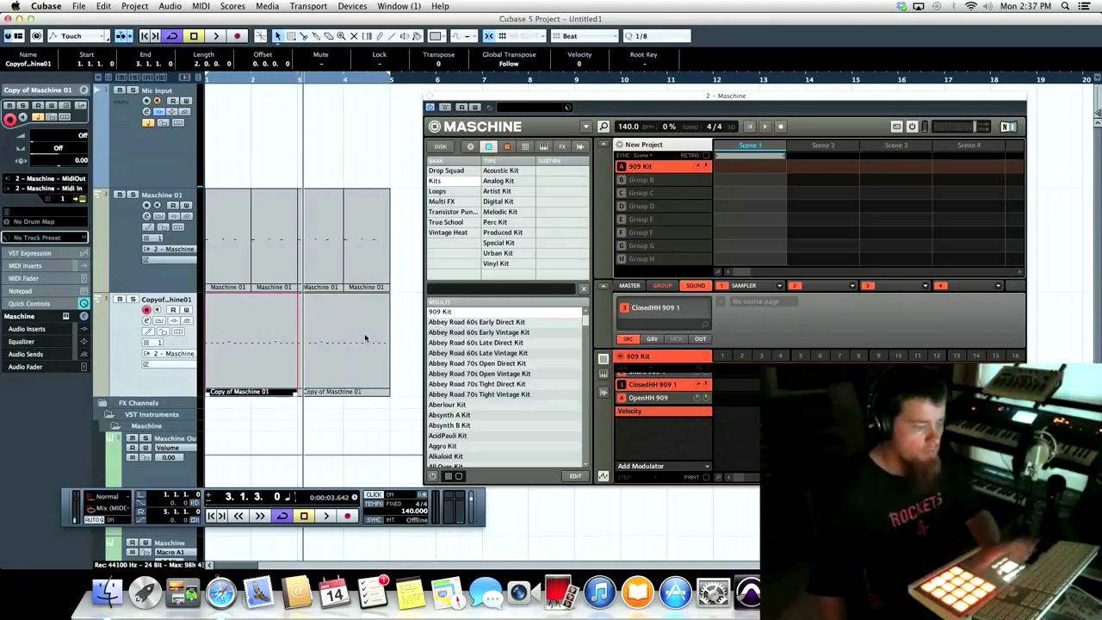
key(space)
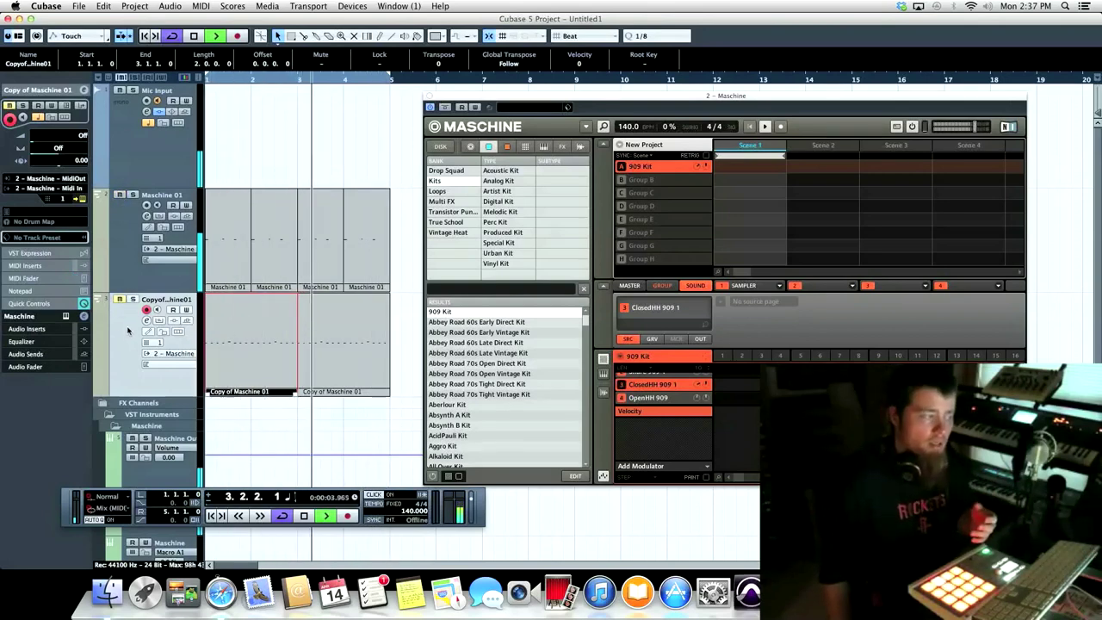
Mute the Copy of Maschine 01 hi-hat track while playback continues.
click(120, 299)
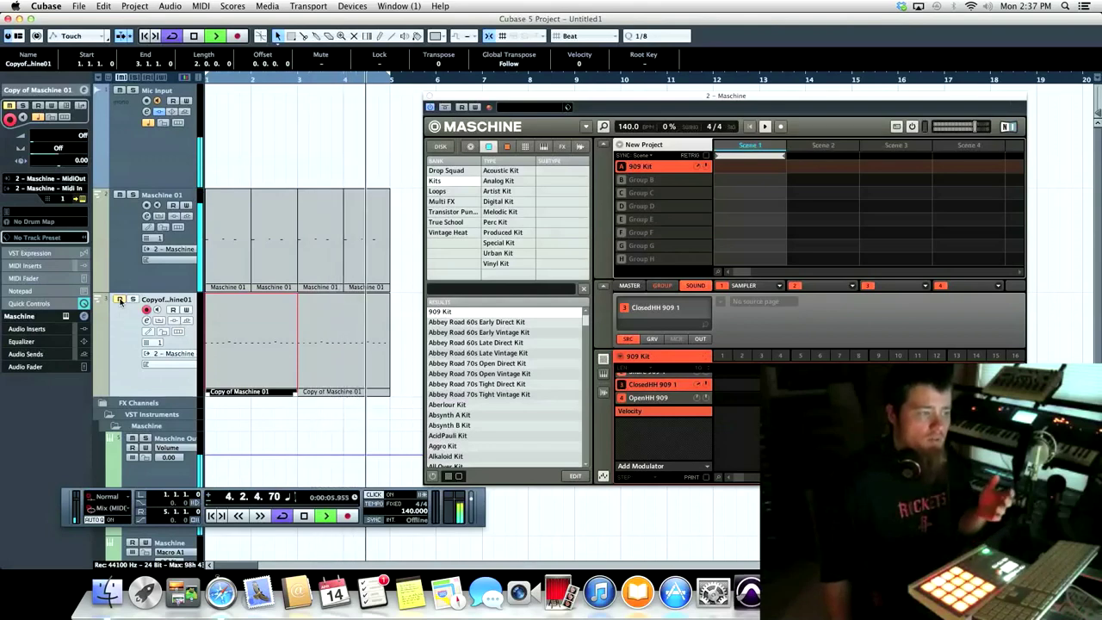